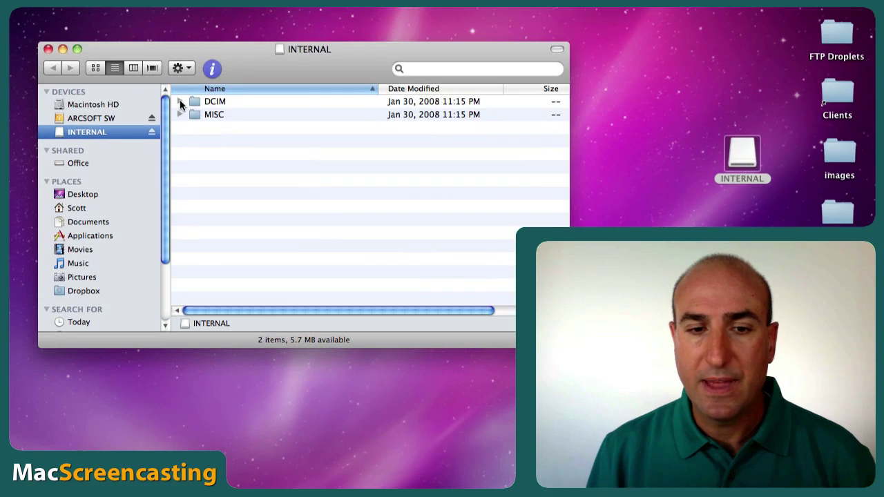
On the INTERNAL card, expand DCIM > 101_Zi6 and select Zi6_0839.MOV.
left_click(180, 101)
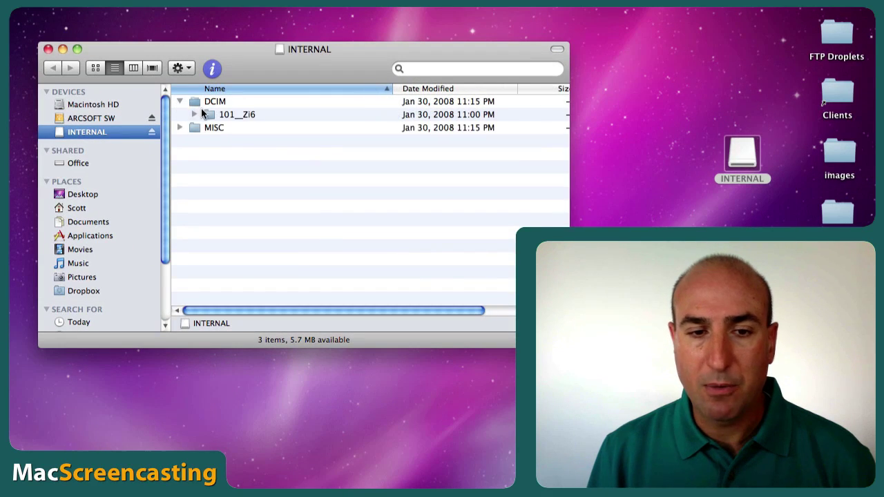
left_click(194, 115)
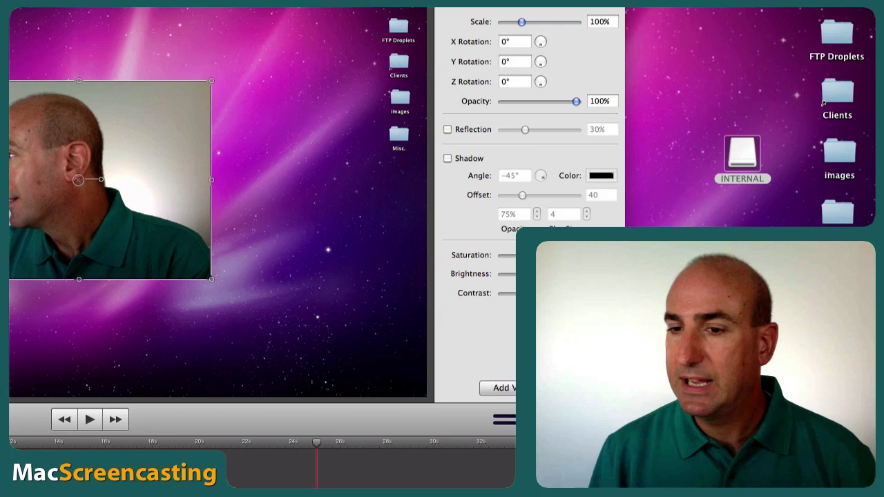
key("super+Tab")
key("super+Tab")
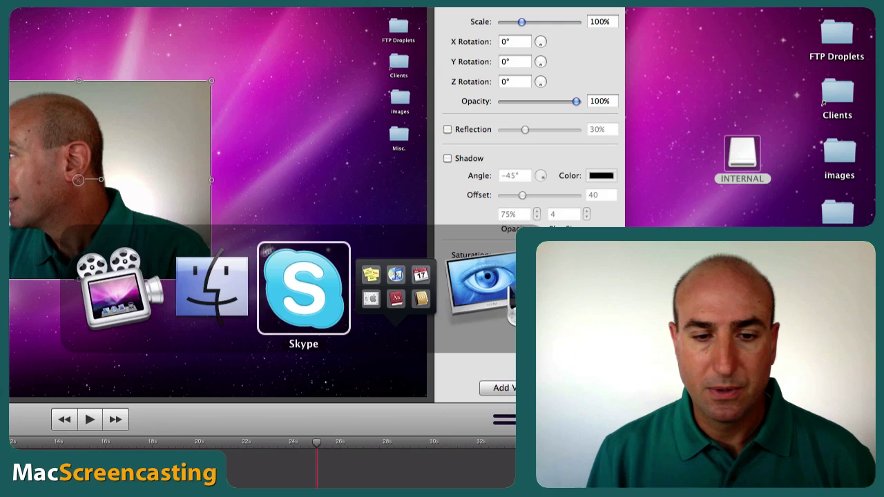
key("super+shift+Tab")
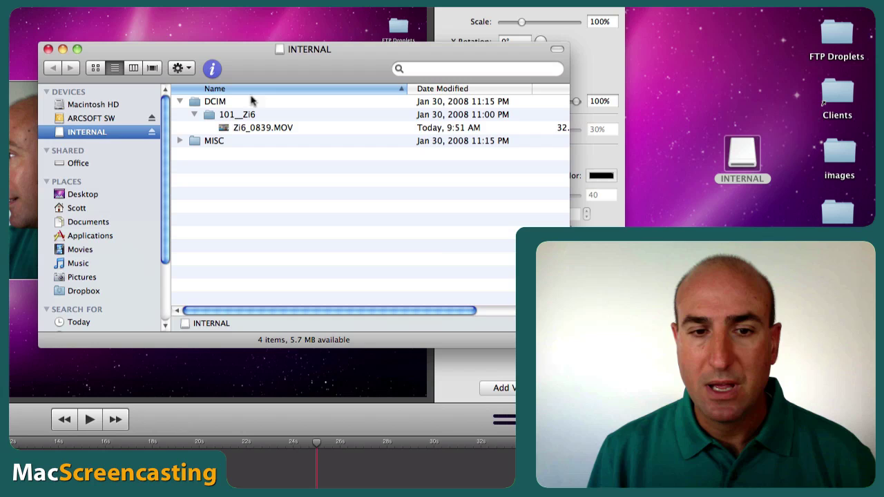
left_click(225, 129)
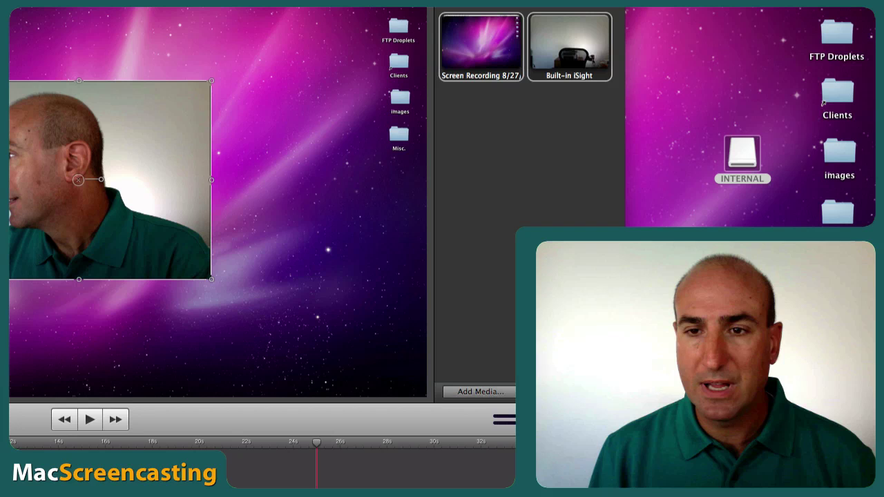
Add Zi6_0839.MOV to ScreenFlow's Media panel and close the INTERNAL card window.
key("super+Tab")
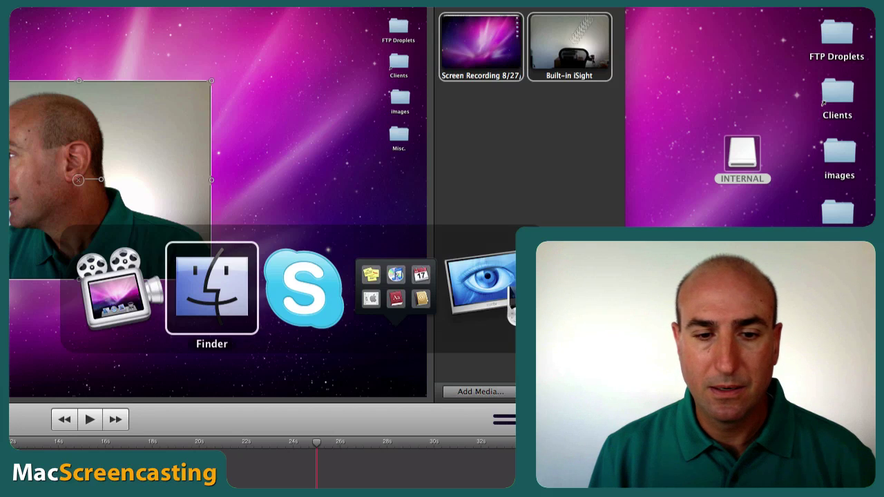
key("super+Tab")
key("super+shift+Tab")
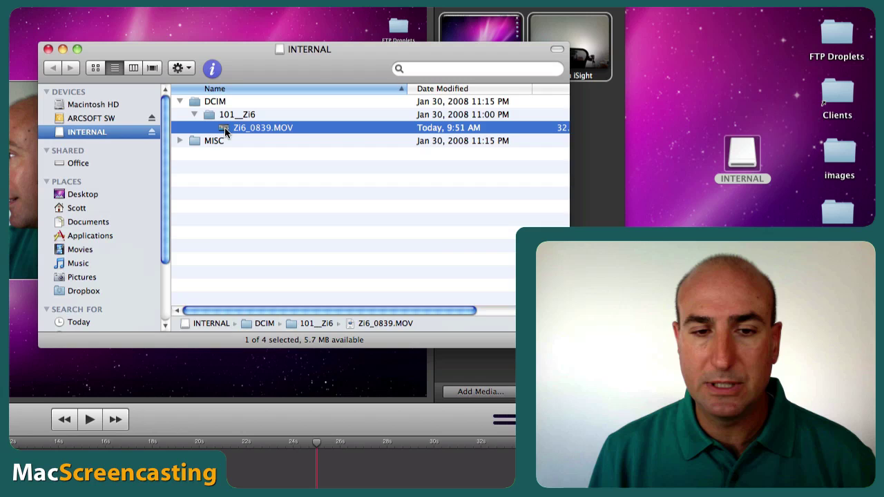
left_click_drag(224, 128, 589, 147)
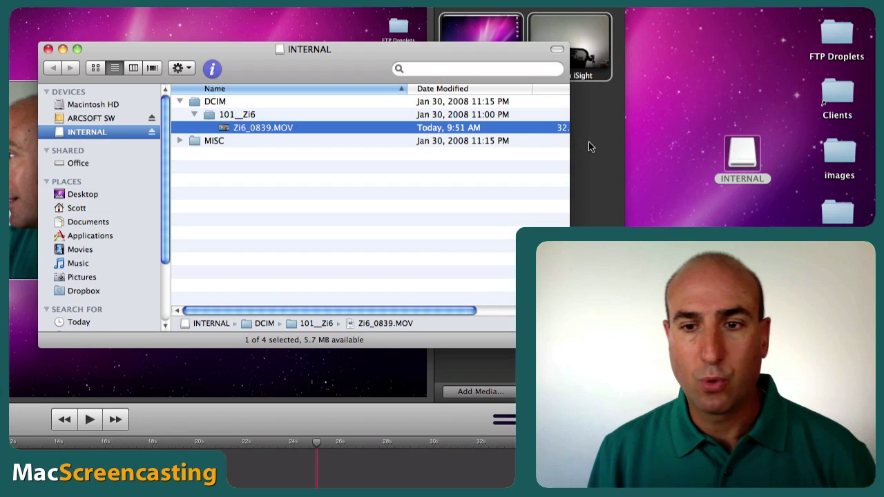
left_click(48, 49)
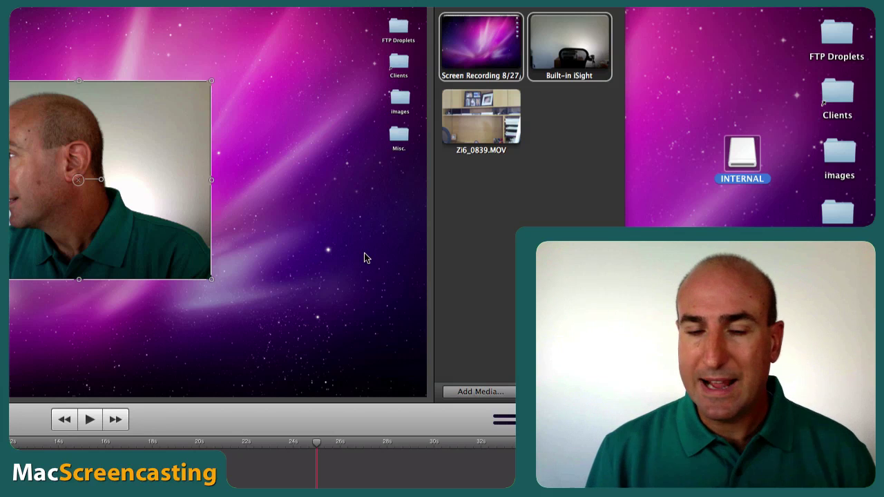
Place Zi6_0839.MOV on a timeline track above the iSight clip, starting at the beginning.
left_click(484, 119)
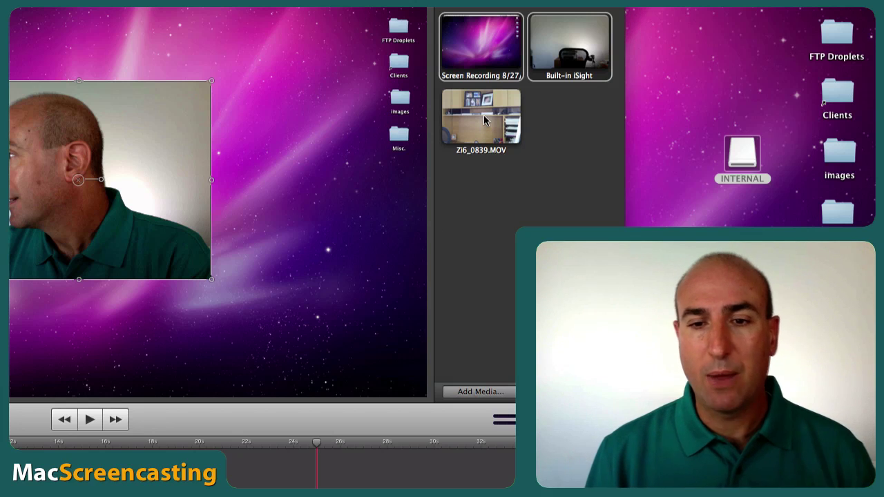
left_click(484, 118)
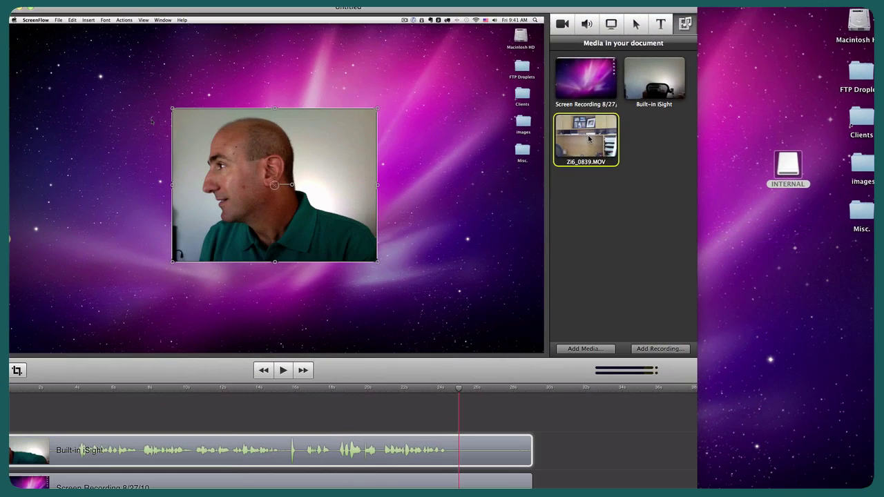
left_click_drag(484, 117, 458, 197)
left_click_drag(567, 204, 375, 408)
left_click_drag(112, 414, 9, 418)
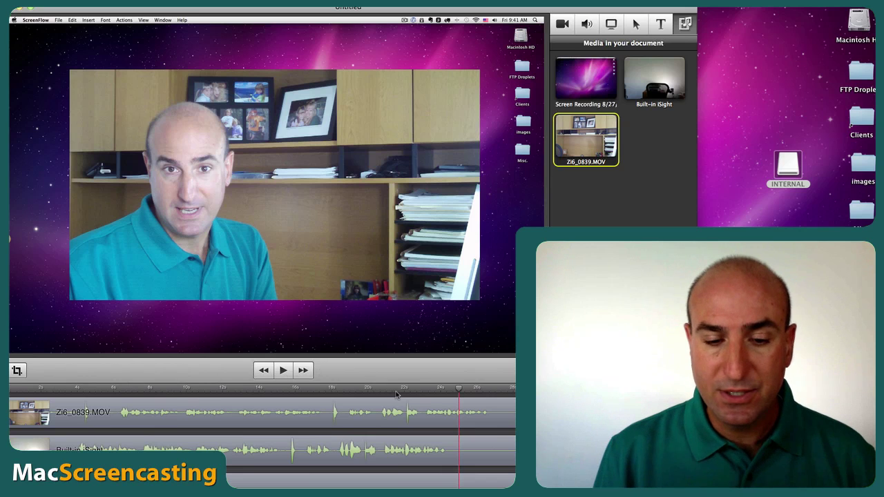
Set the Built-in iSight clip's opacity to 0 at about 6 s.
left_click(125, 399)
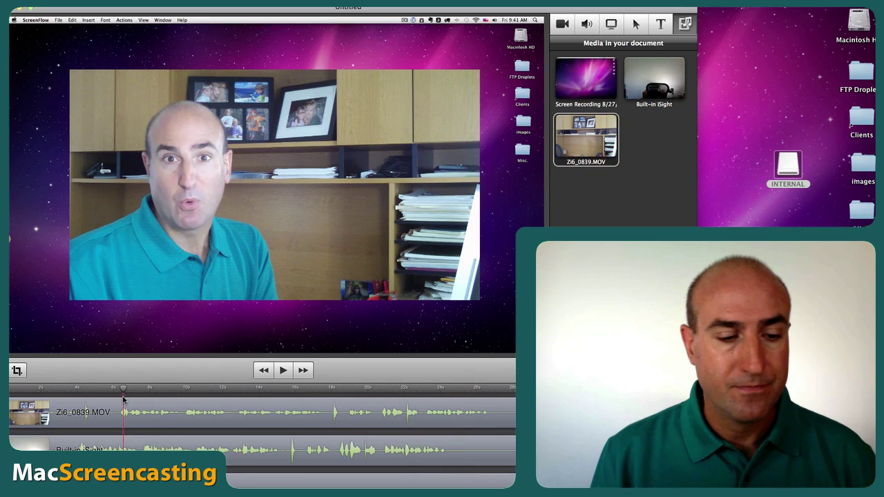
left_click(122, 401)
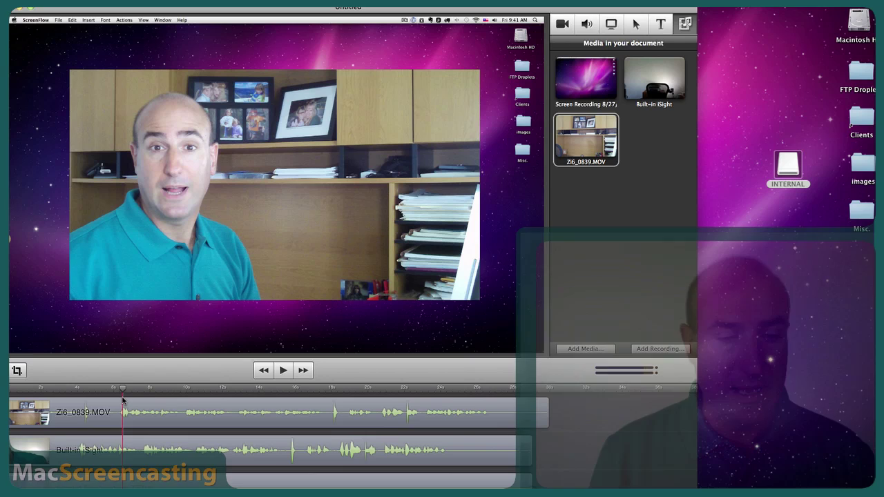
left_click(130, 446)
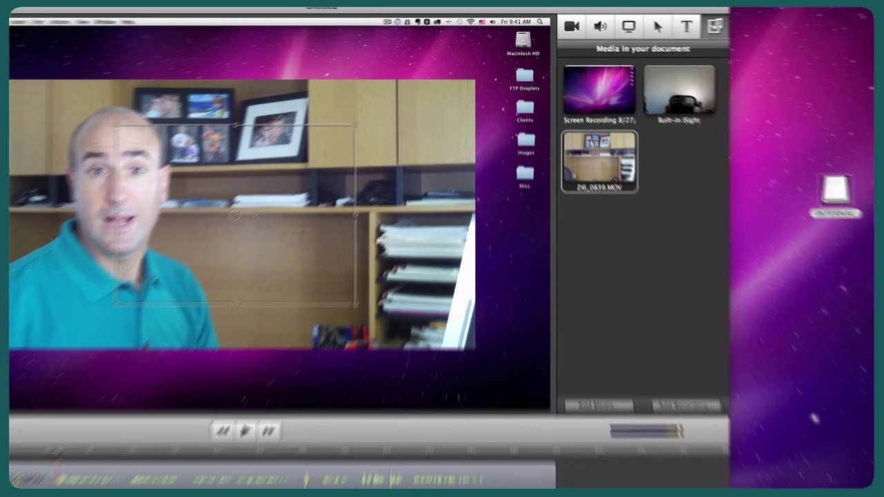
left_click(563, 23)
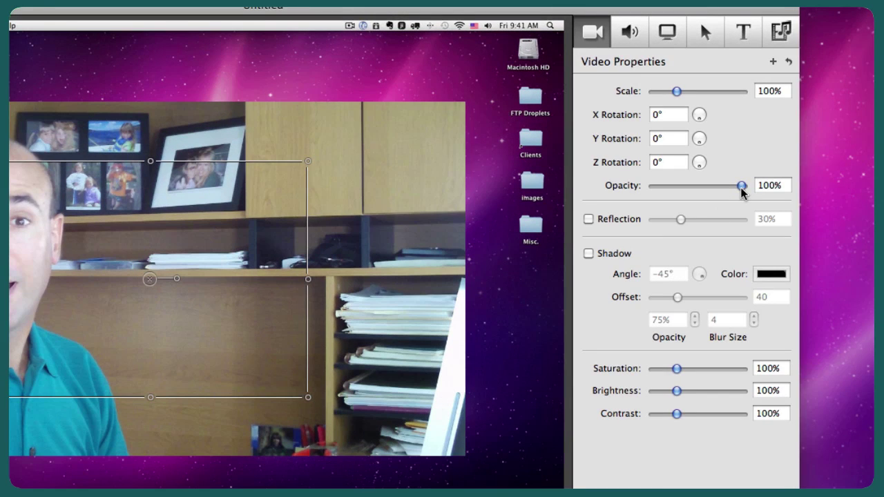
left_click_drag(742, 188, 650, 192)
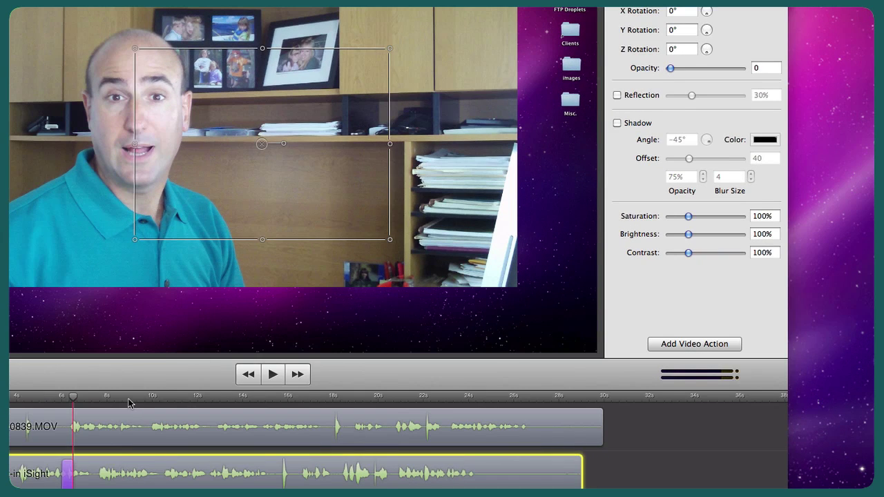
Set the Zi6_0839.MOV clip's opacity to 0 at about 13 s.
left_click(108, 418)
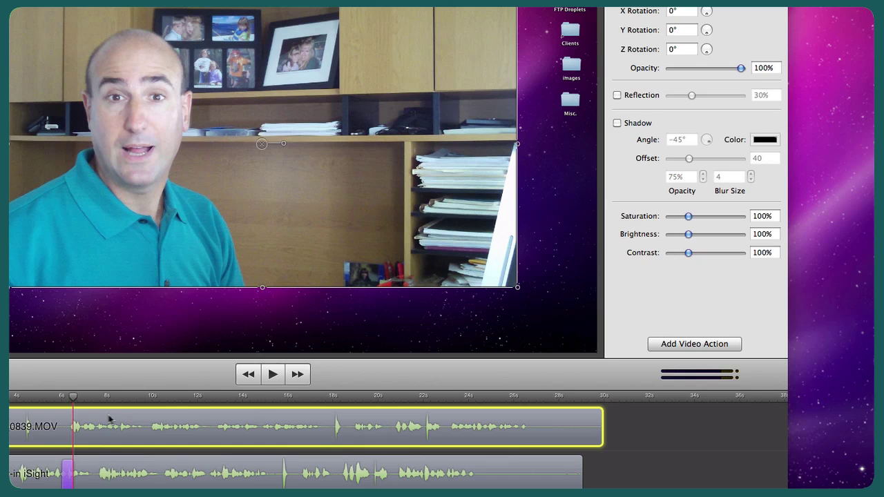
left_click(222, 398)
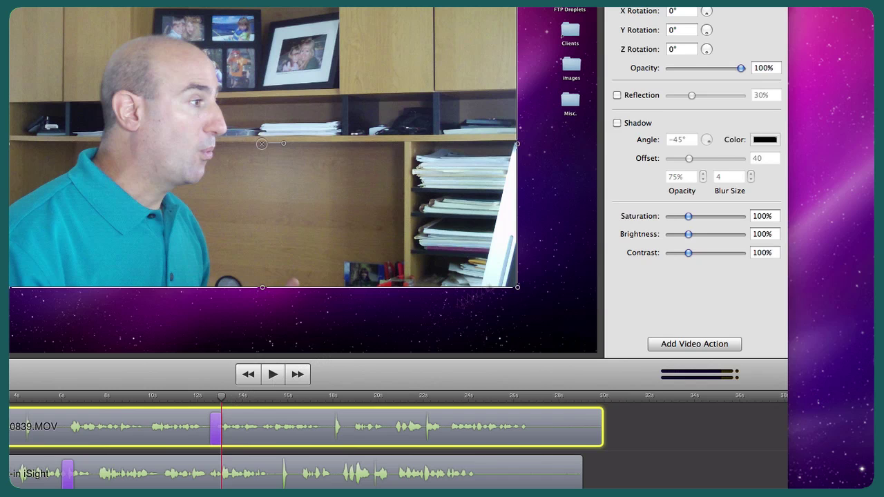
left_click_drag(742, 68, 655, 71)
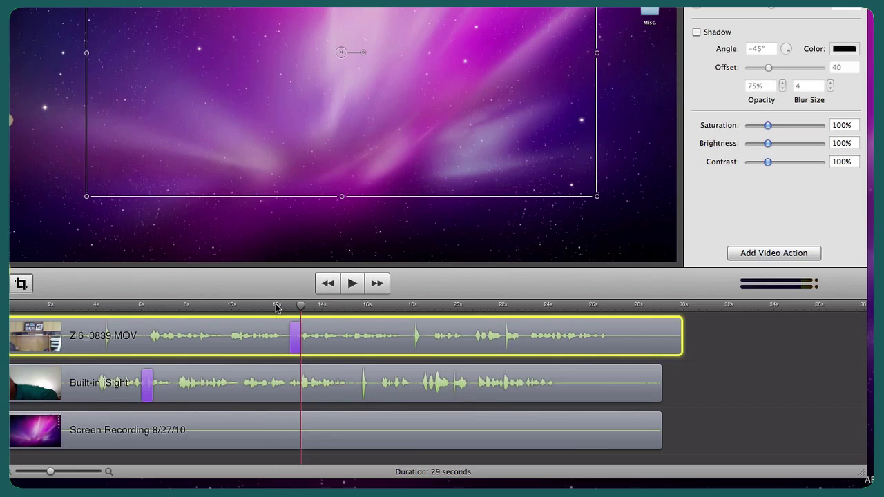
At about 12 s, scale the Zi6_0839.MOV video to 47% and move it top-left.
left_click(276, 307)
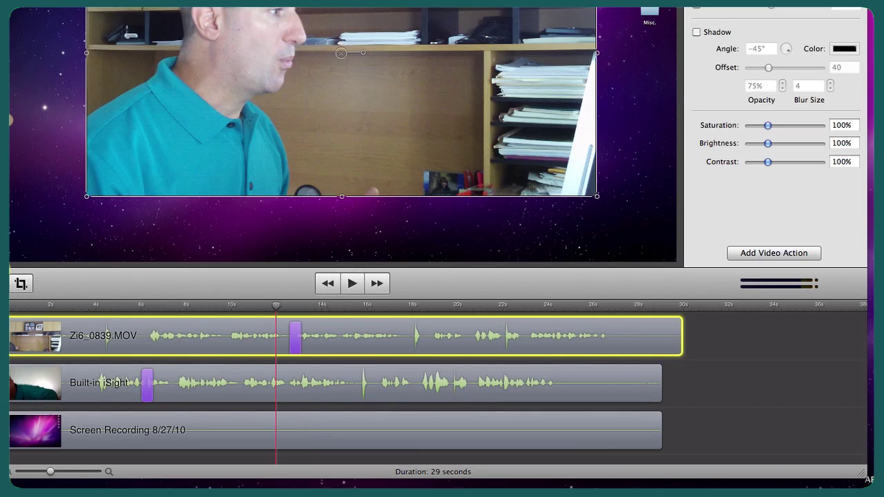
left_click_drag(597, 200, 330, 48)
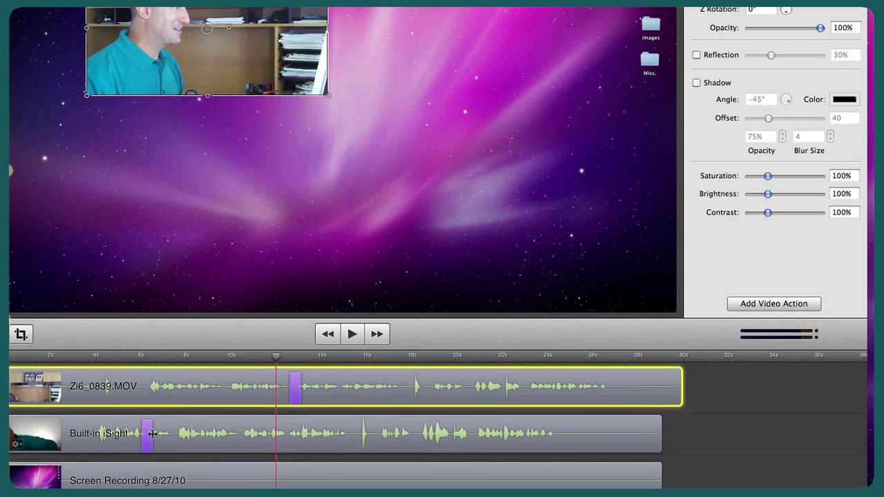
left_click(152, 433)
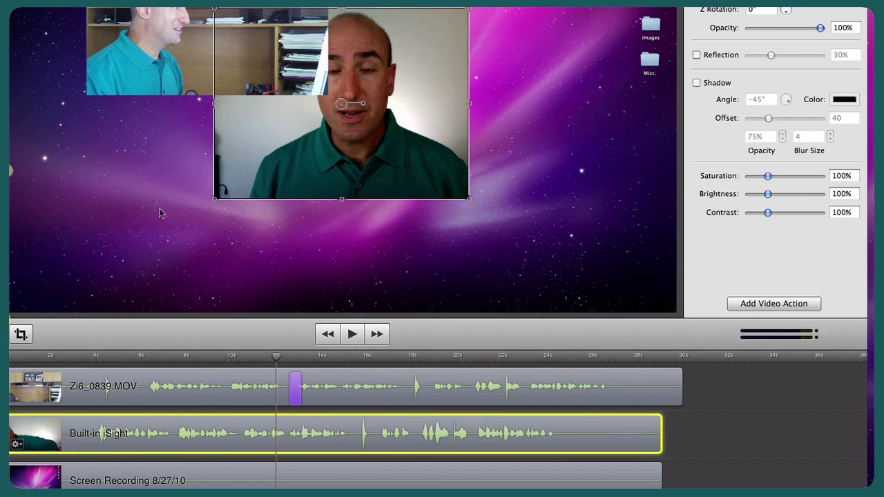
left_click_drag(173, 55, 112, 23)
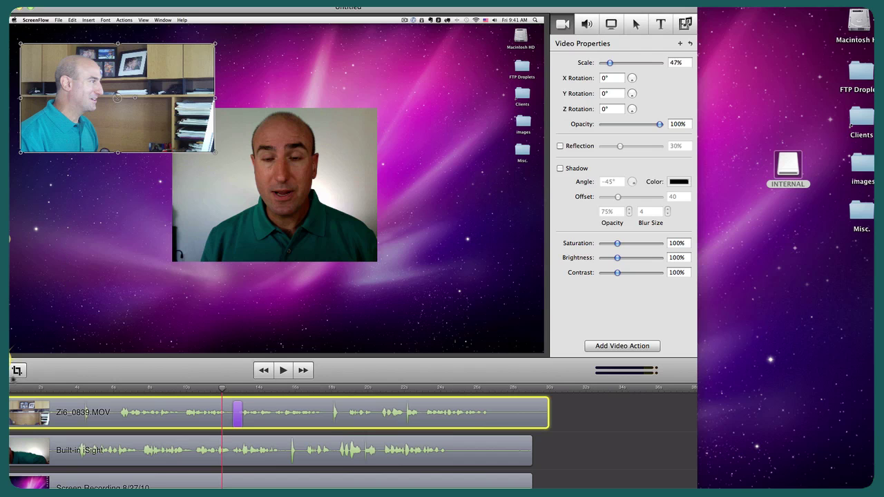
Preview playback, then move the Built-in iSight clip about 2 seconds later.
key("space")
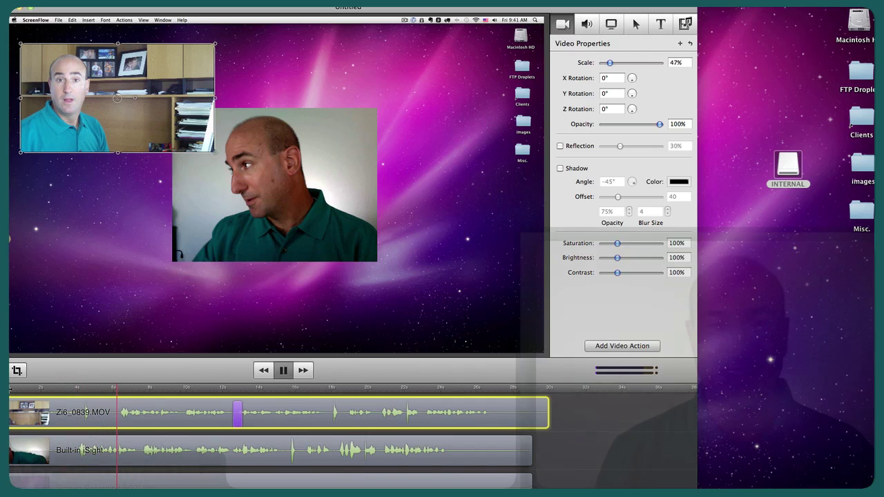
key("space")
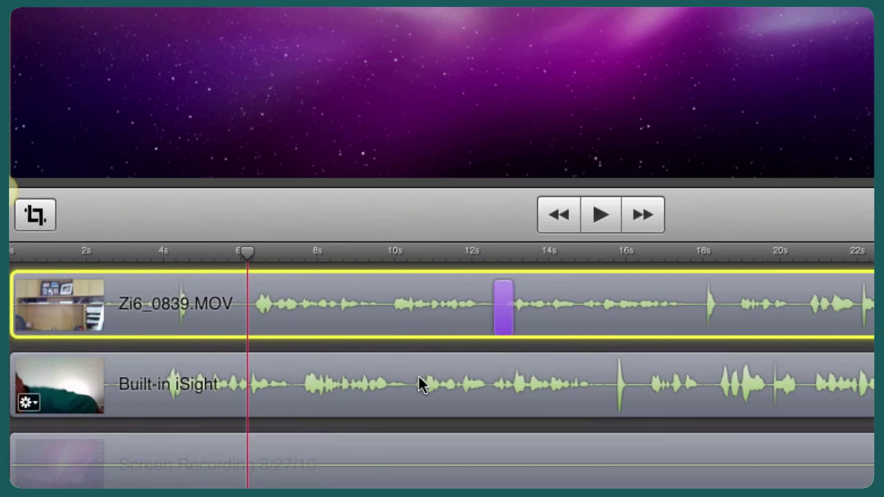
left_click_drag(419, 379, 509, 382)
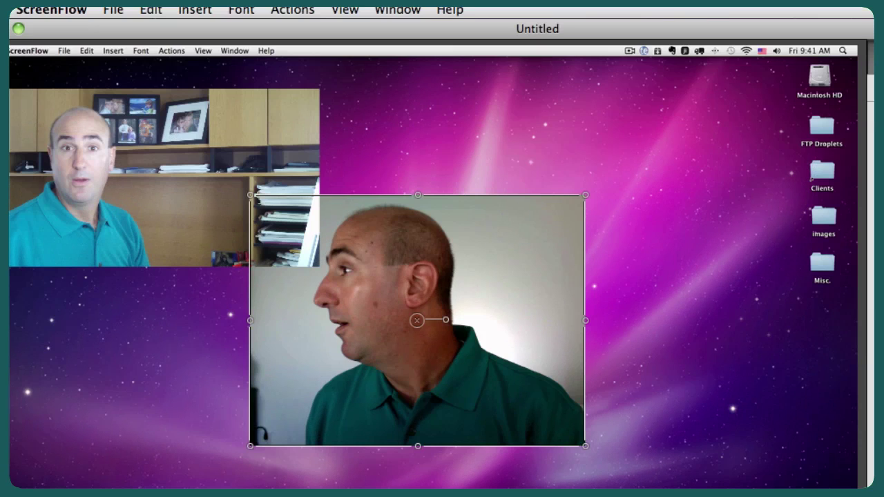
Turn off timeline snapping, zoom the timeline in, and play through the clap.
left_click(346, 9)
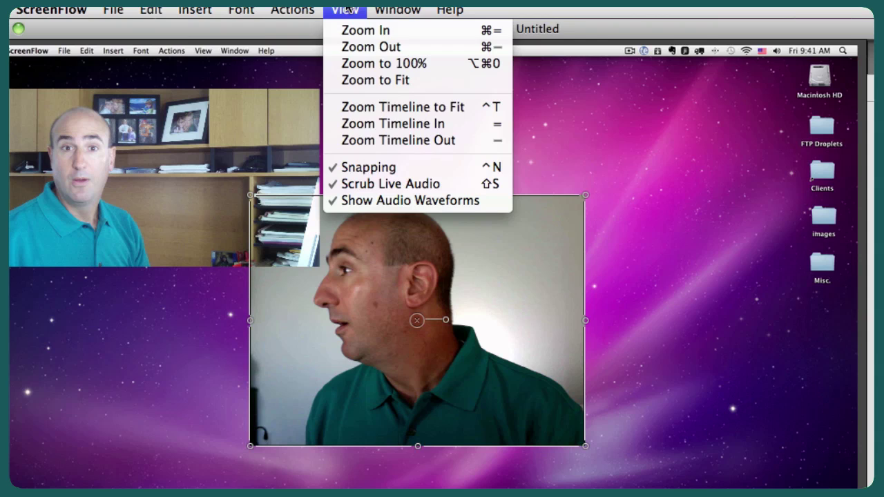
left_click(349, 166)
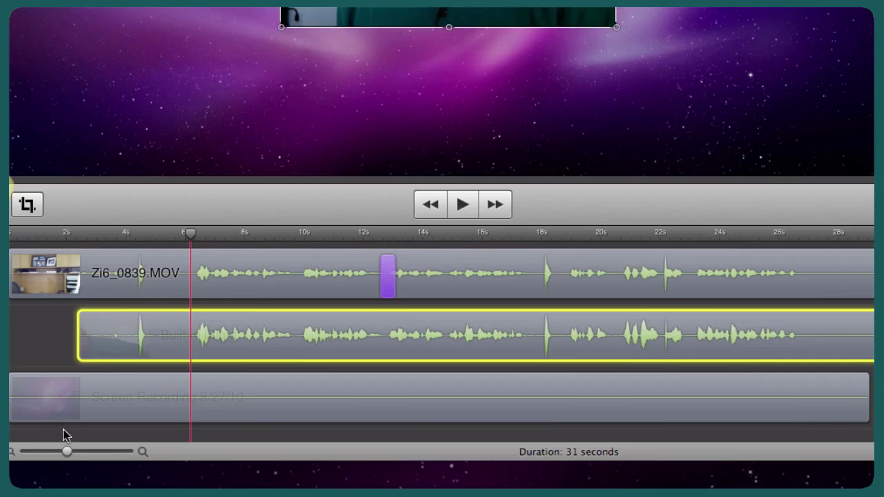
left_click_drag(68, 453, 92, 452)
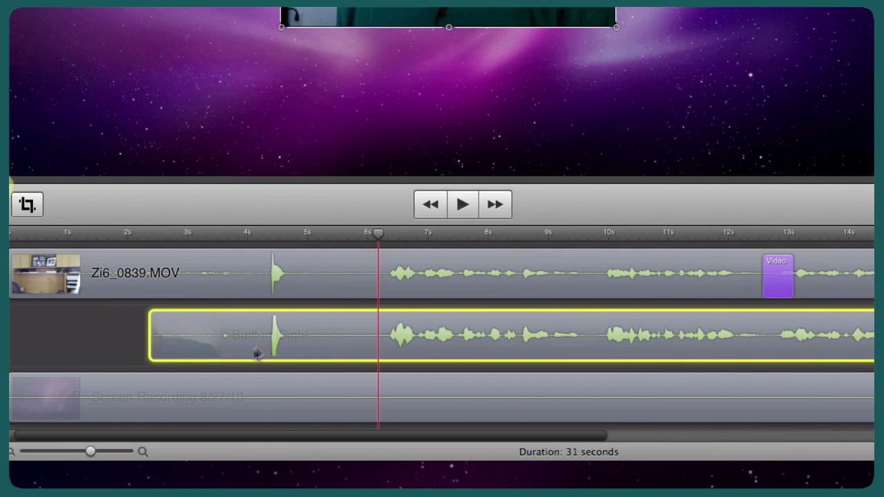
left_click(261, 228)
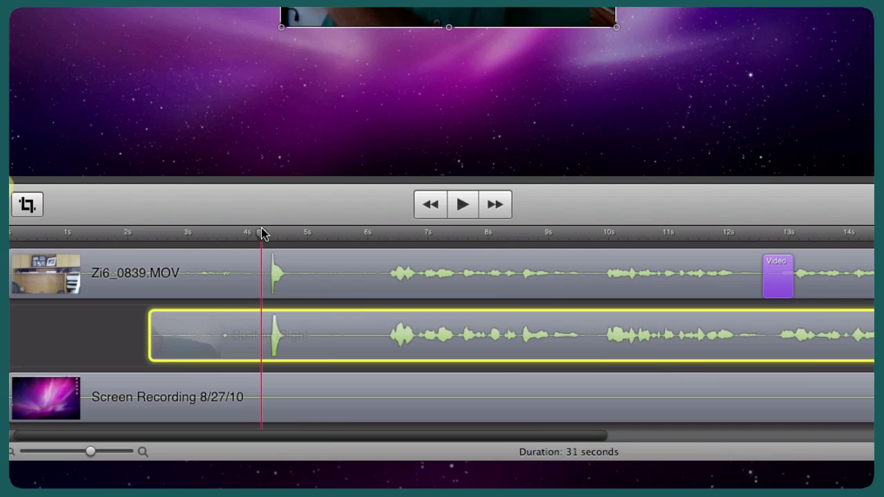
key("space")
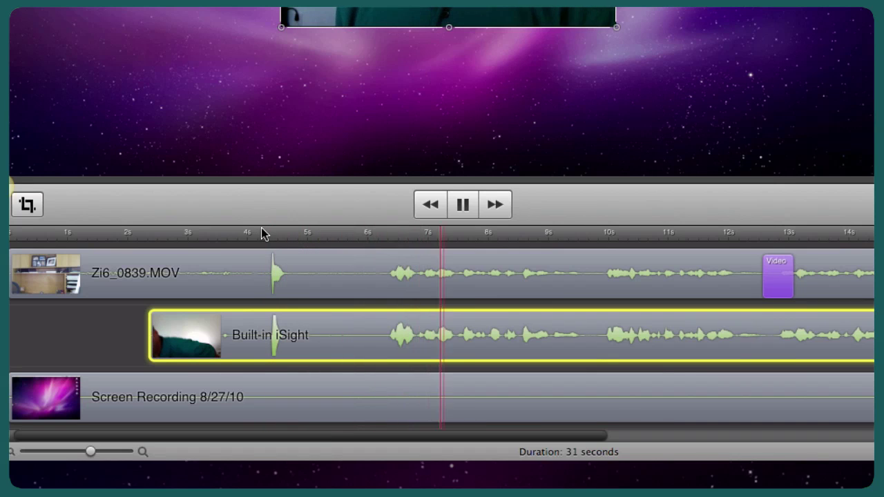
key("space")
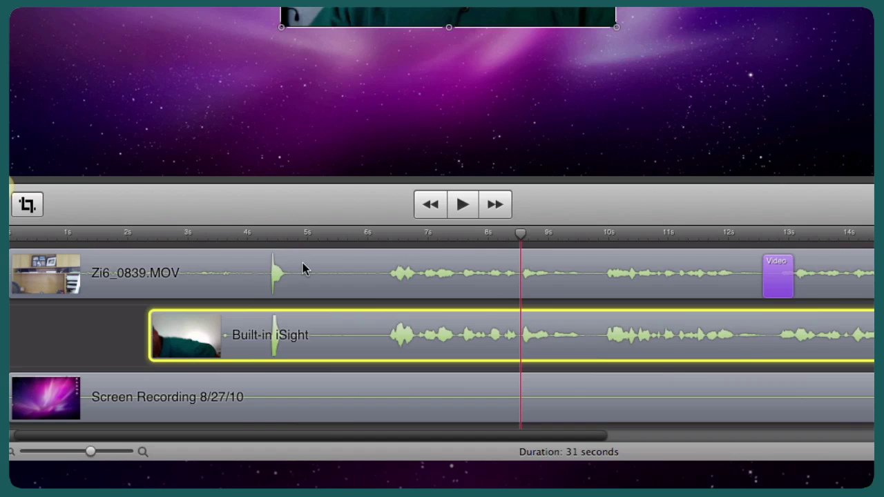
Nudge the Built-in iSight clip until its clap spike matches Zi6_0839.MOV's near 4.4 s.
left_click_drag(314, 319, 300, 327)
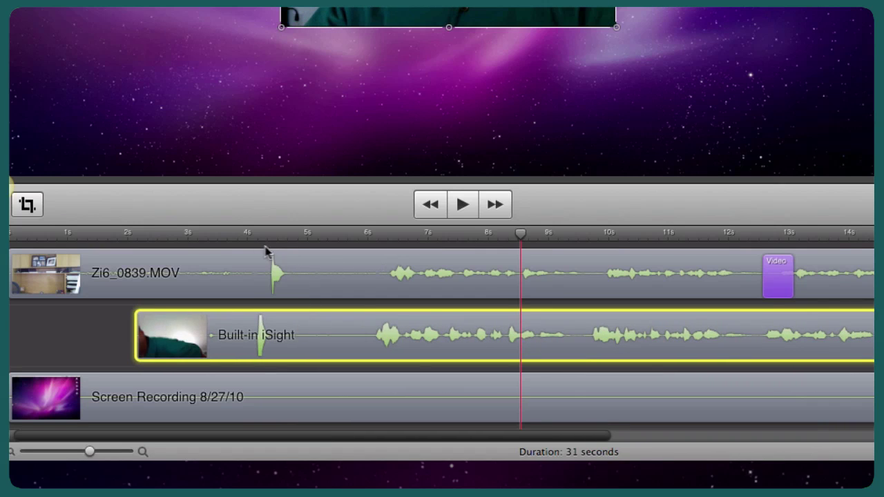
left_click(230, 238)
key("space")
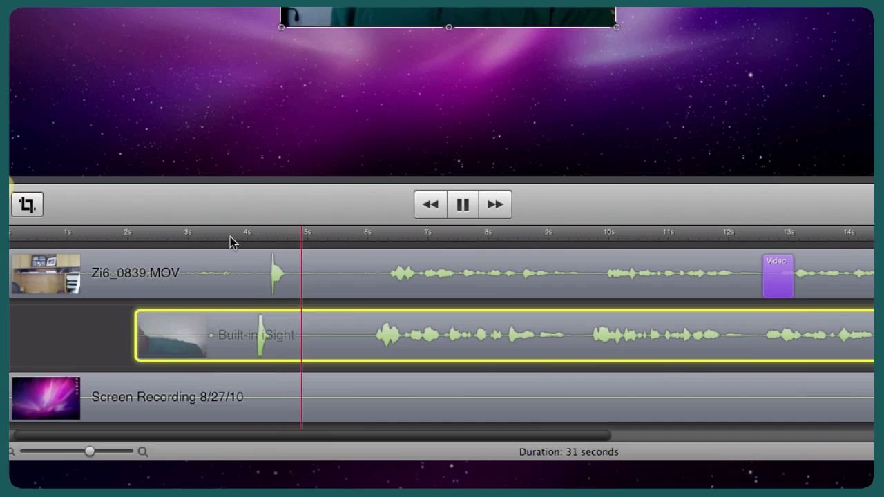
key("space")
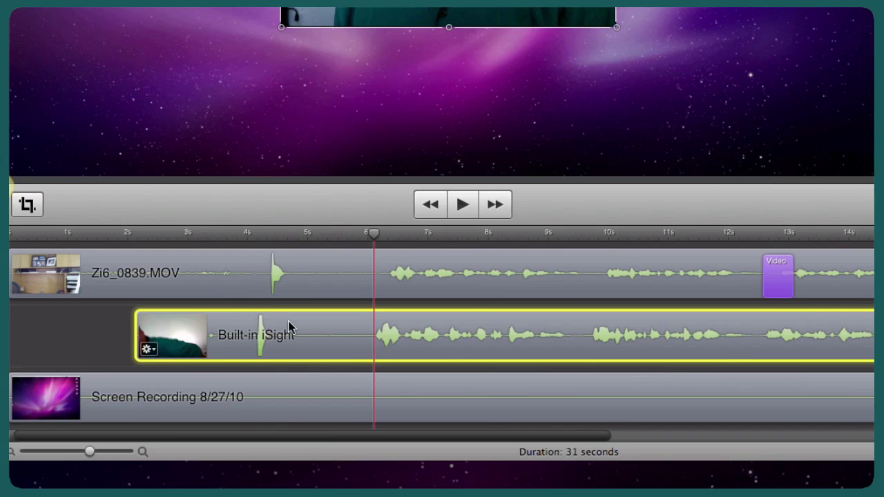
left_click_drag(289, 328, 300, 327)
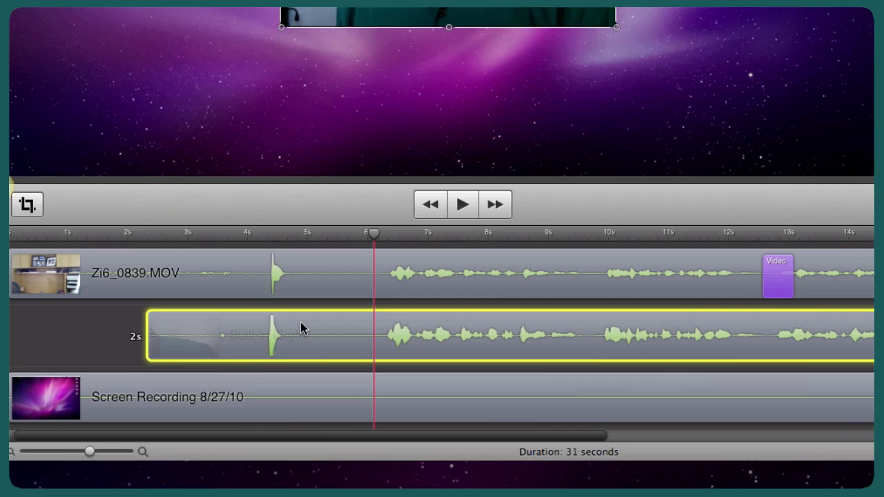
left_click_drag(300, 328, 300, 328)
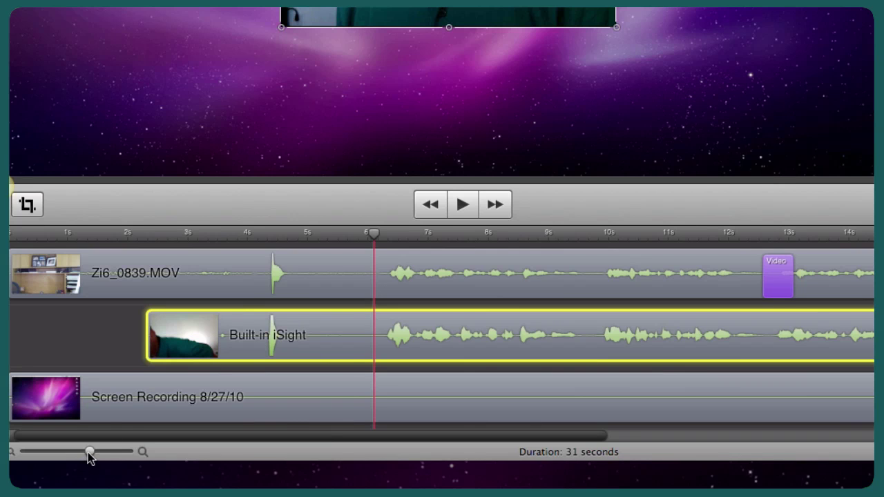
left_click_drag(90, 453, 120, 452)
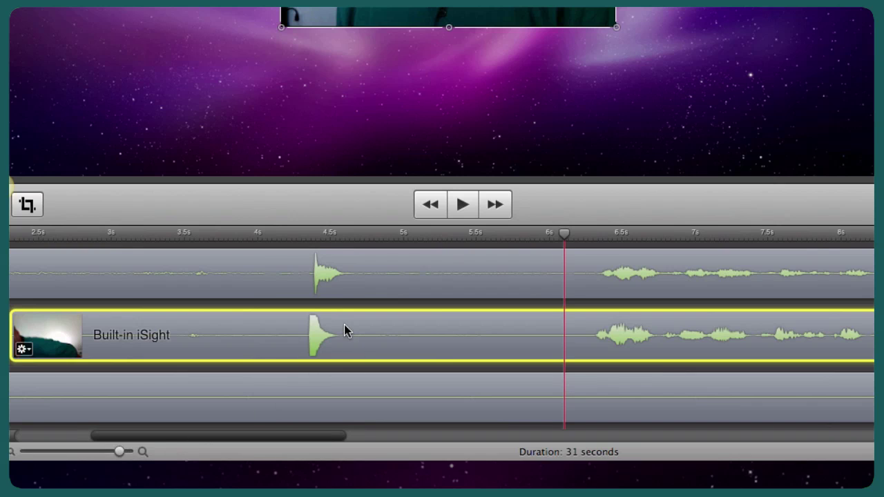
left_click_drag(343, 326, 310, 239)
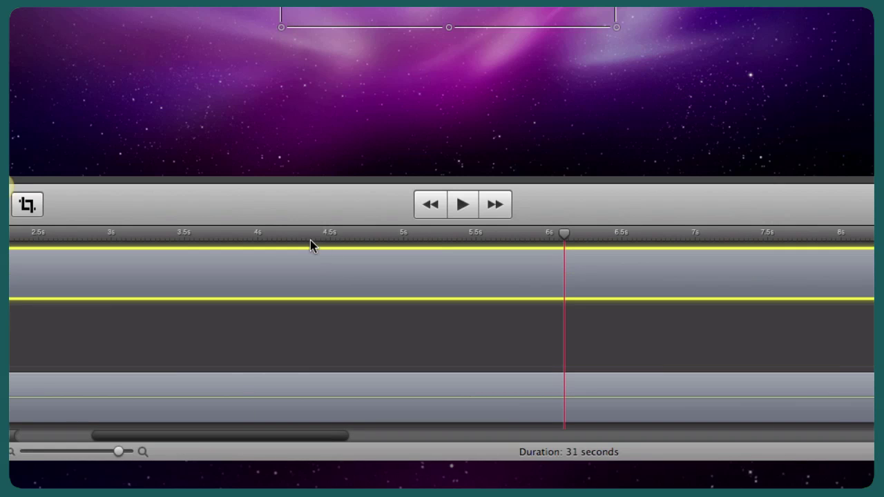
left_click_drag(330, 307, 350, 328)
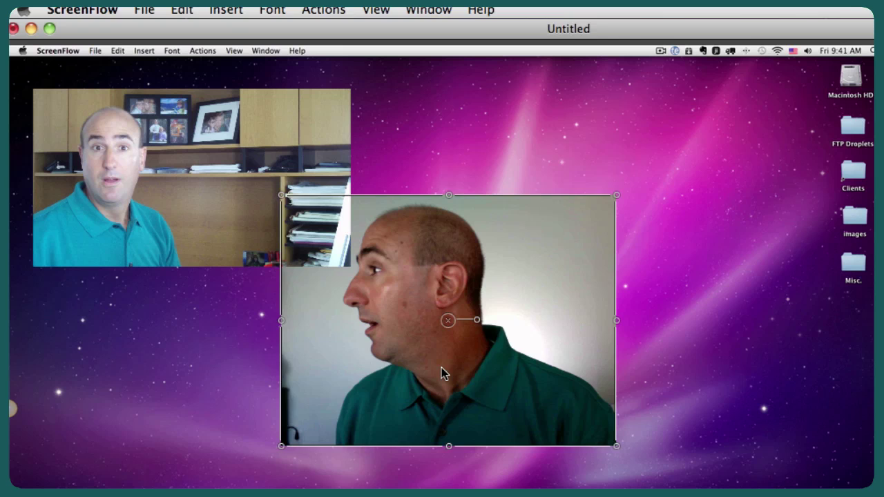
Move the Built-in iSight video to the right on the canvas, overlapping the Kodak shot.
left_click_drag(443, 368, 636, 481)
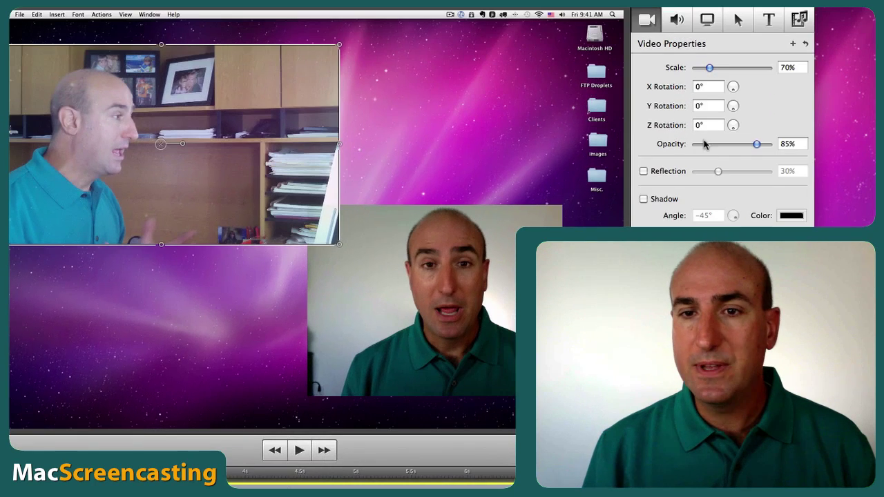
Show the top camera clip's Audio Properties (volume 0) and play the synced clips.
left_click(677, 19)
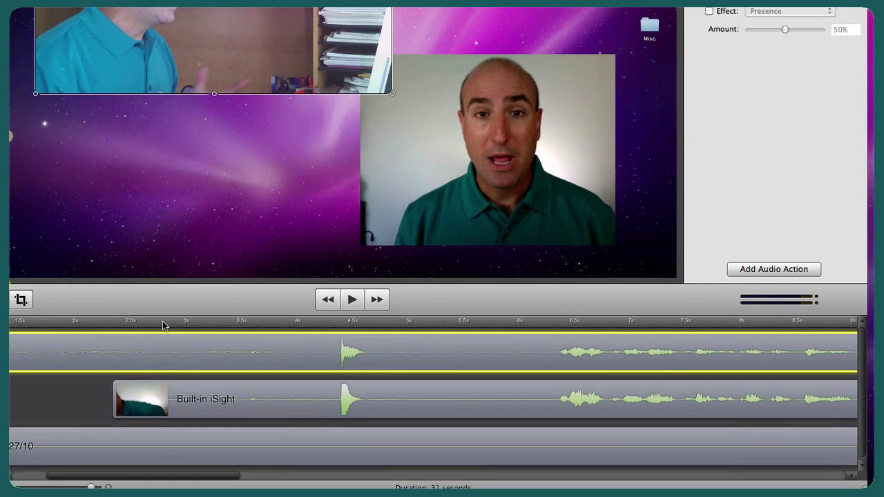
left_click(163, 326)
key("space")
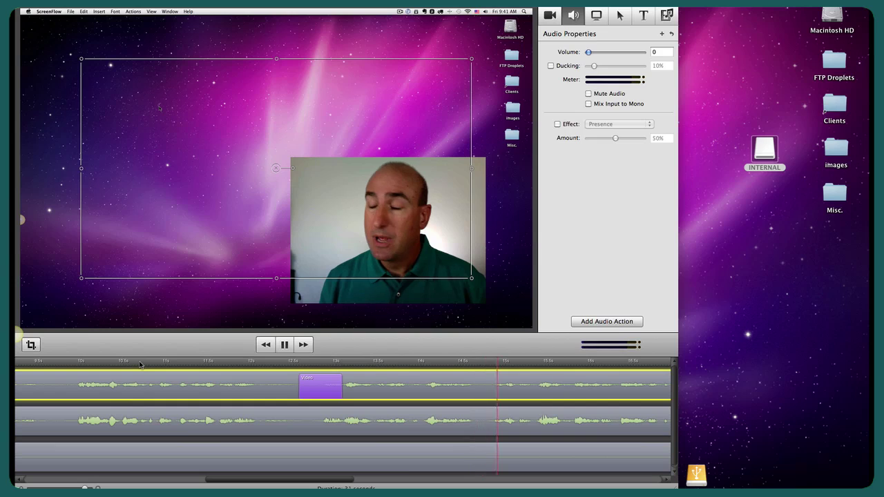
At 15.5 s, set iSight opacity to 0 and Zi6_0839.MOV to 100%, then play back.
key("space")
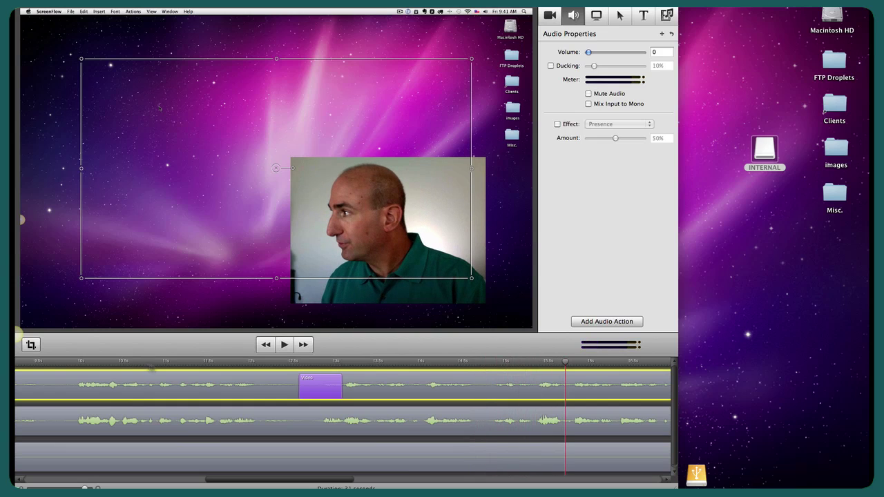
left_click(524, 418)
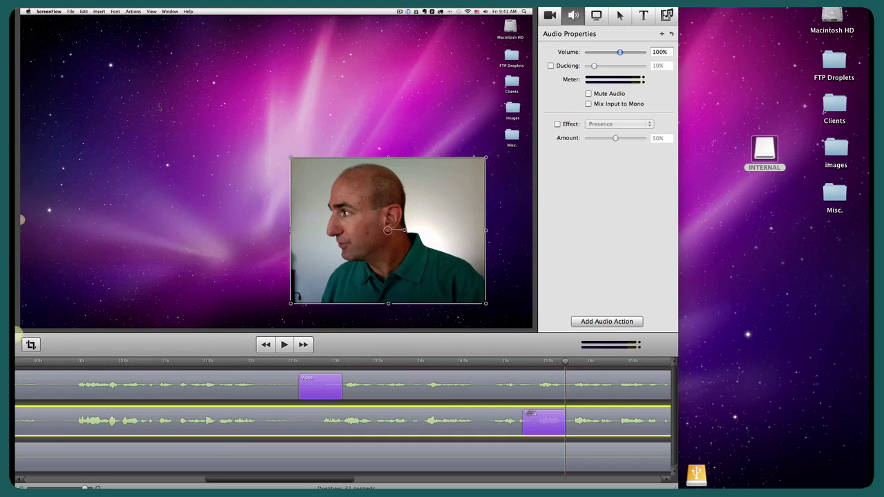
left_click(553, 16)
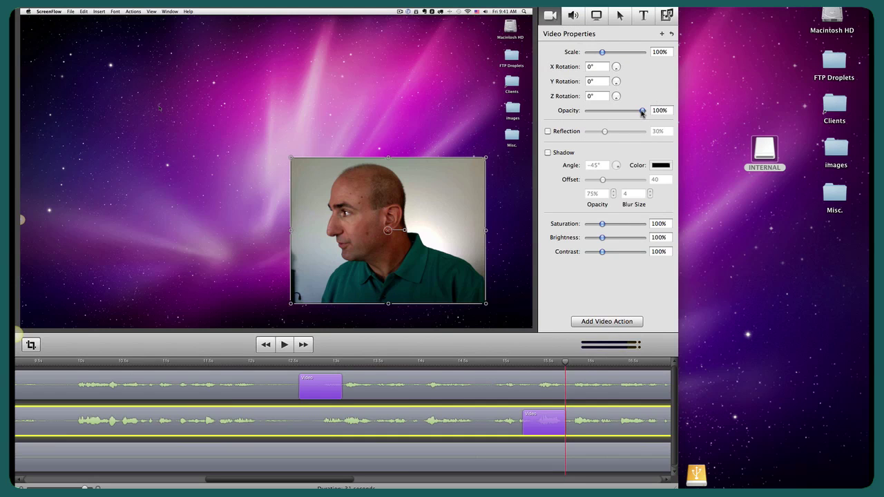
left_click_drag(642, 112, 567, 115)
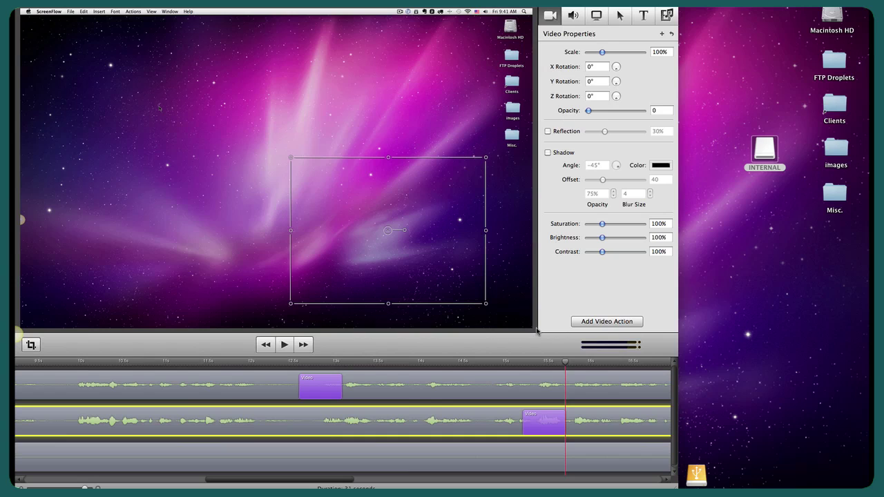
left_click(549, 389)
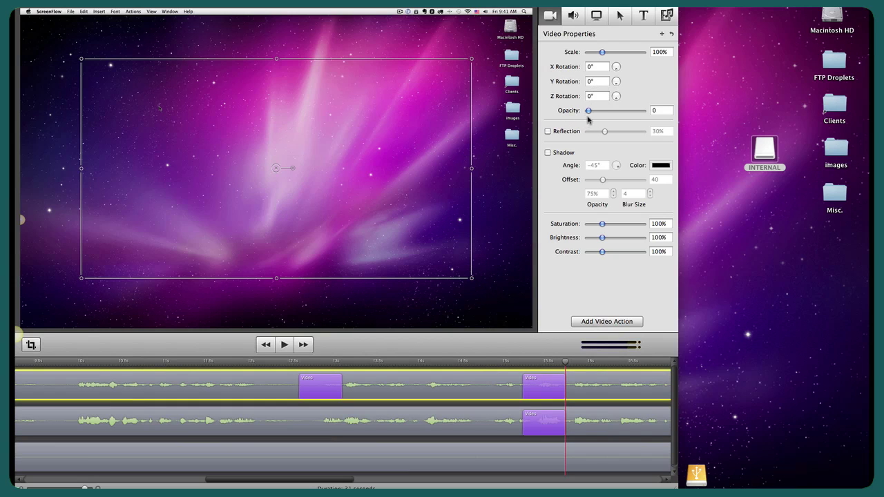
left_click_drag(589, 113, 651, 114)
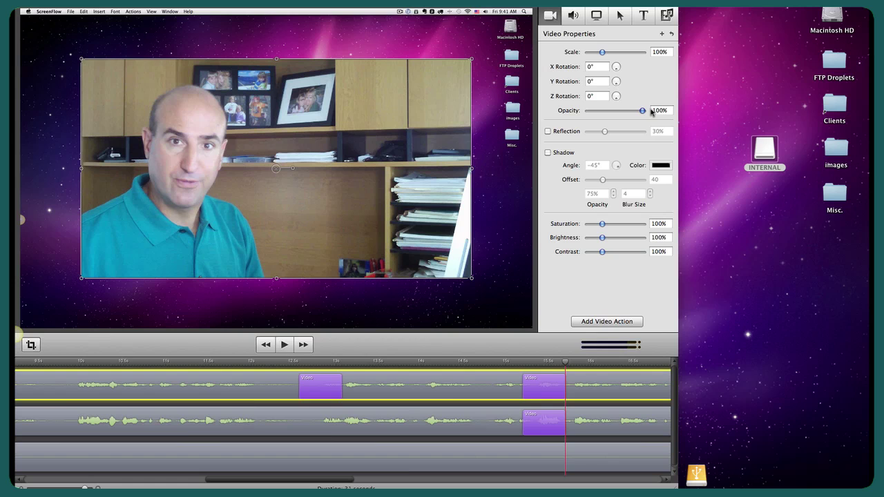
key("space")
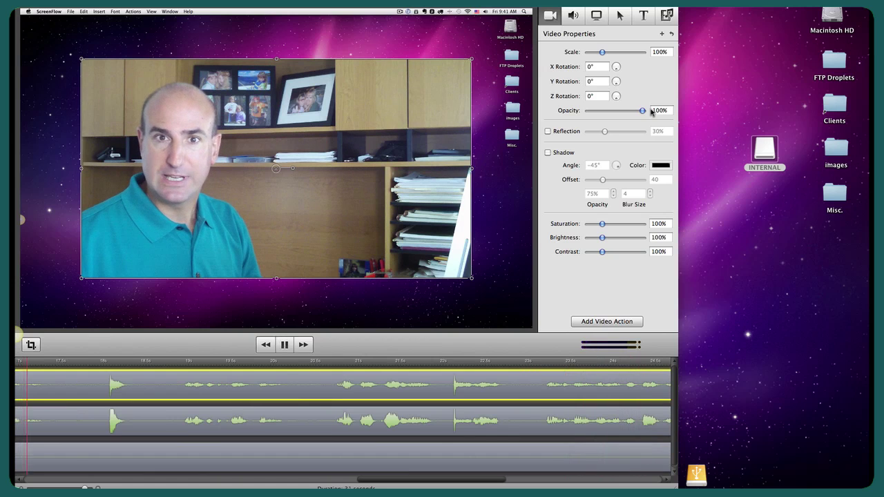